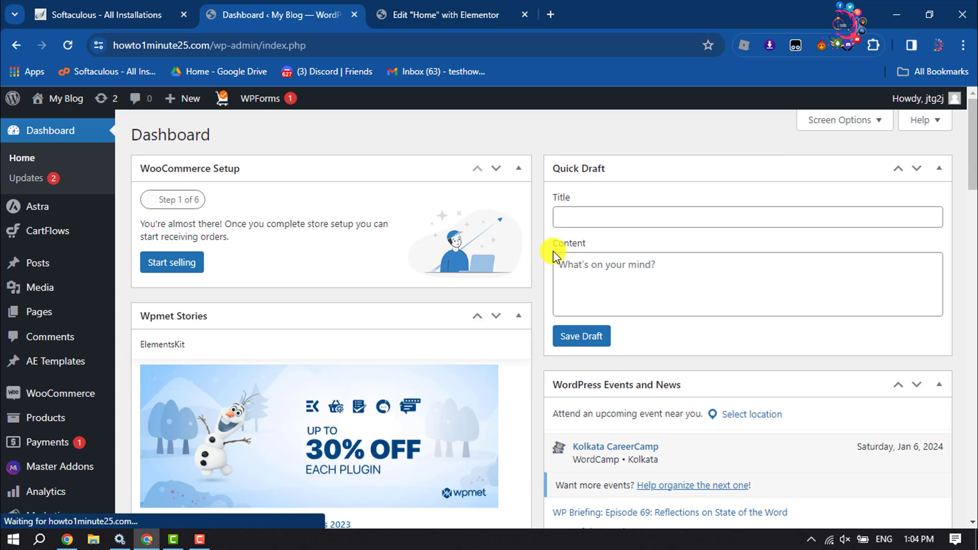
# Go to the Add New Plugin page from the dashboard's Plugins menu
pyautogui.scroll(-5, 31, 382)
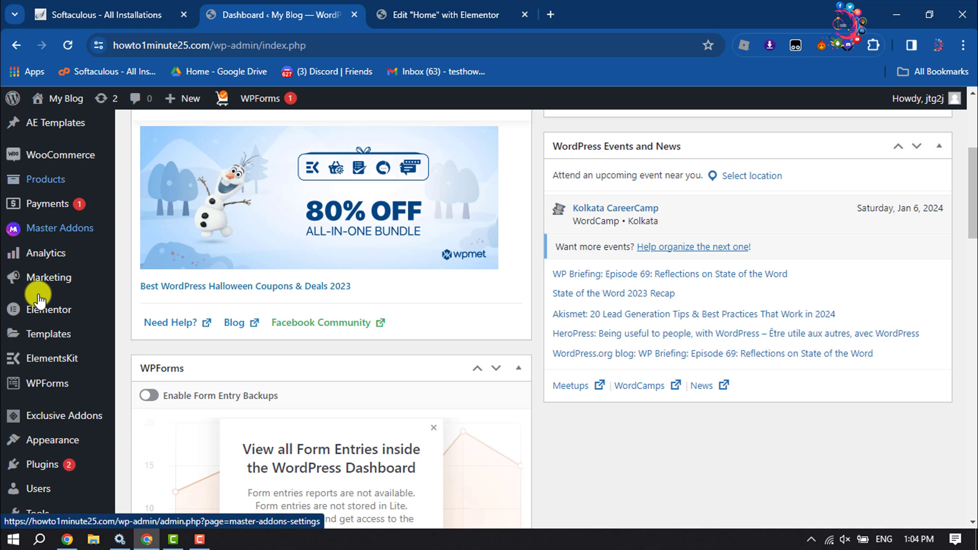
pyautogui.moveTo(31, 411)
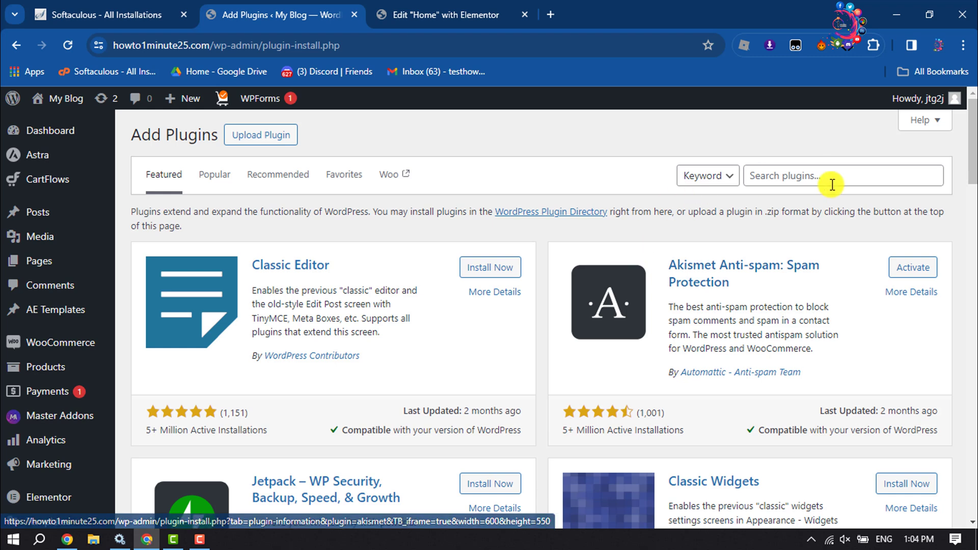
# Search plugins for 'master addon for elementor' to confirm it's active, then return to the Home editor
pyautogui.click(831, 183)
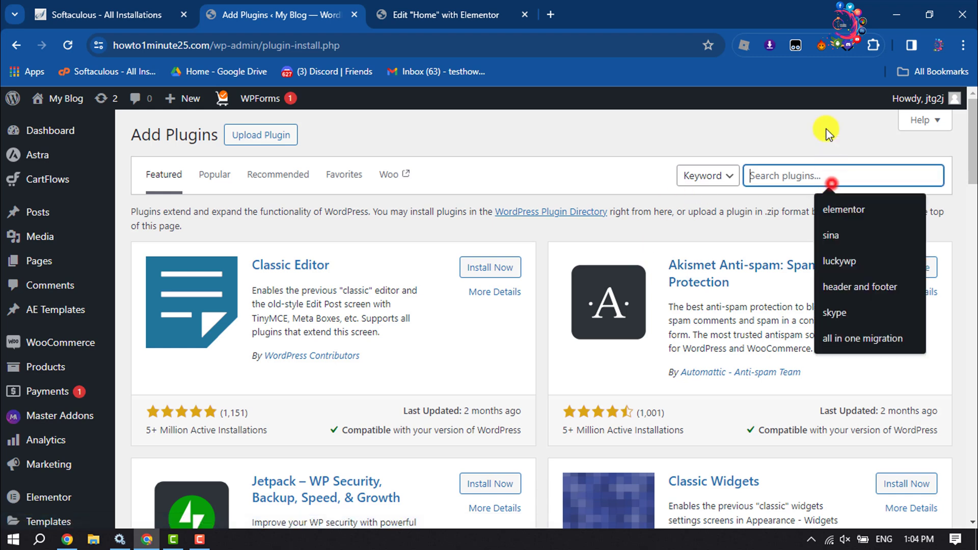
pyautogui.write('ma')
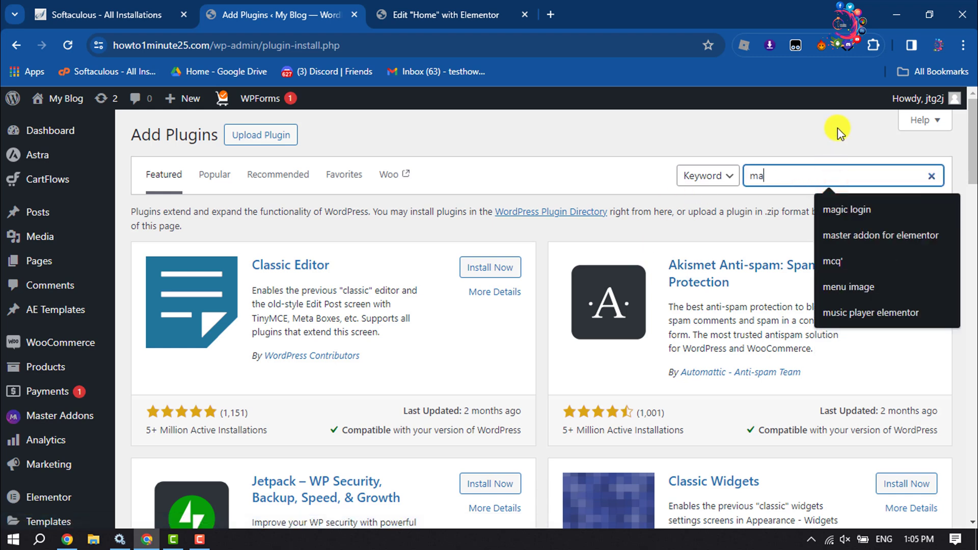
pyautogui.write('ster addon')
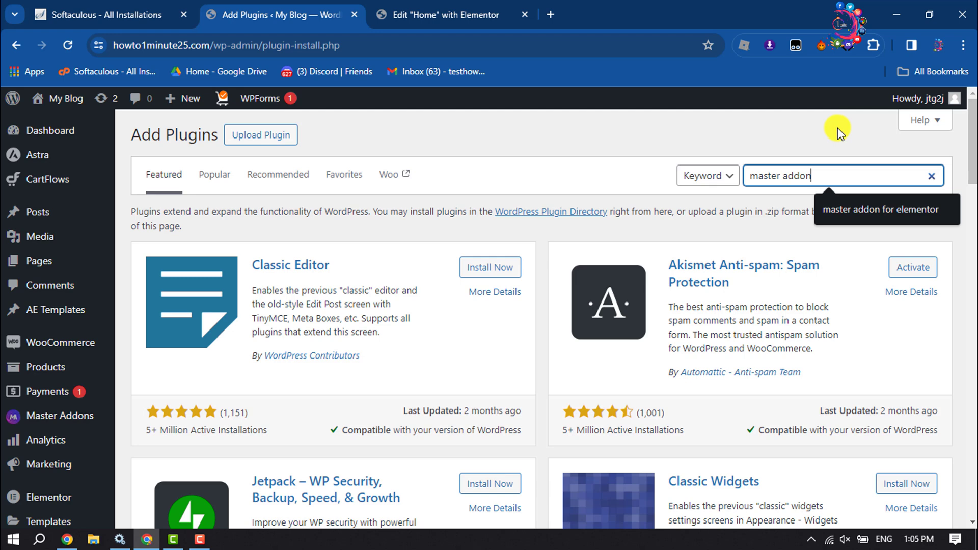
pyautogui.write(' for elementor')
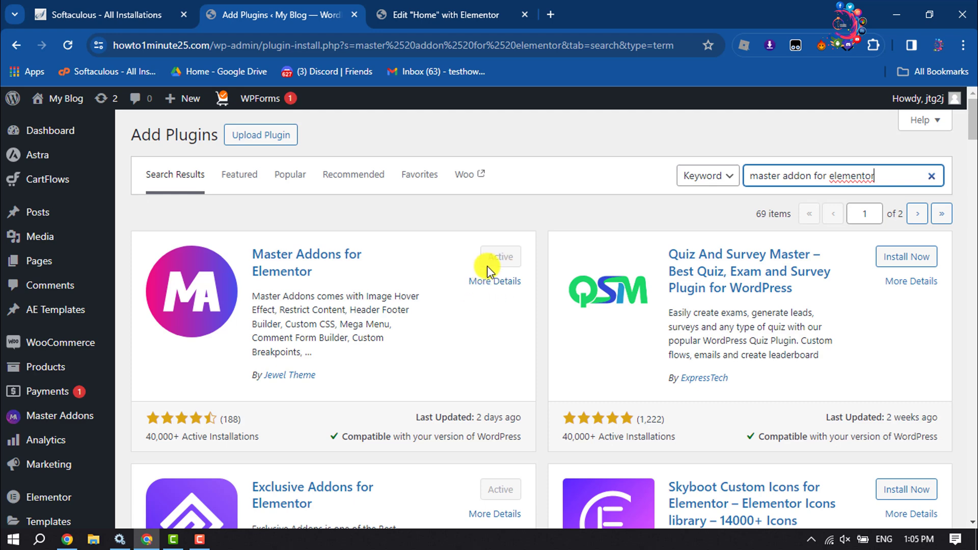
pyautogui.hotkey('ctrl', 'Tab')
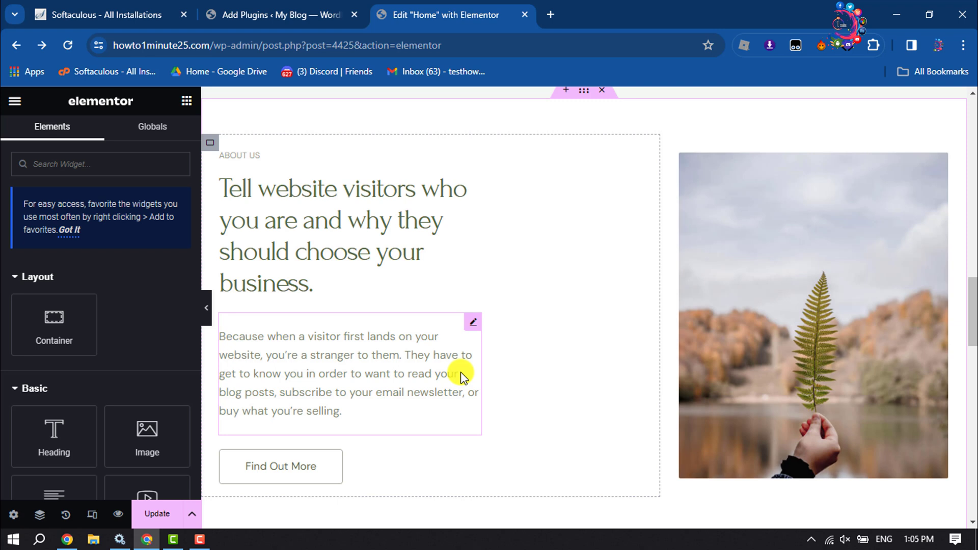
# Add a single-column container above About Us with Content Width set to Full Width
pyautogui.scroll(1, 431, 372)
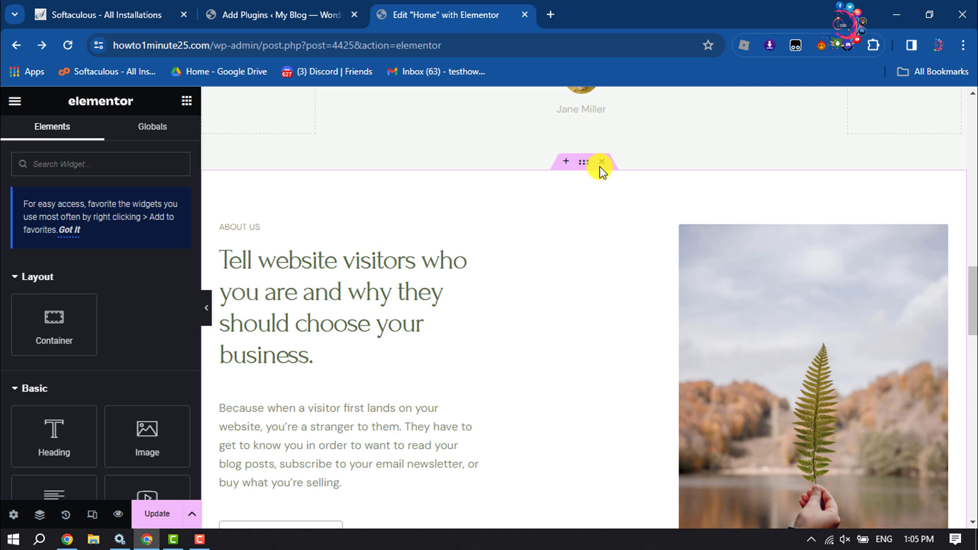
pyautogui.click(566, 164)
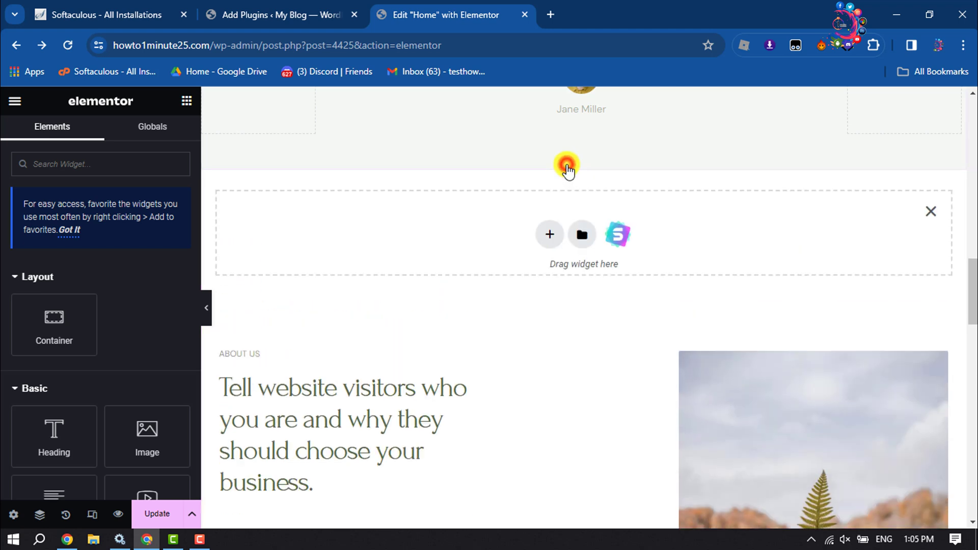
pyautogui.click(550, 237)
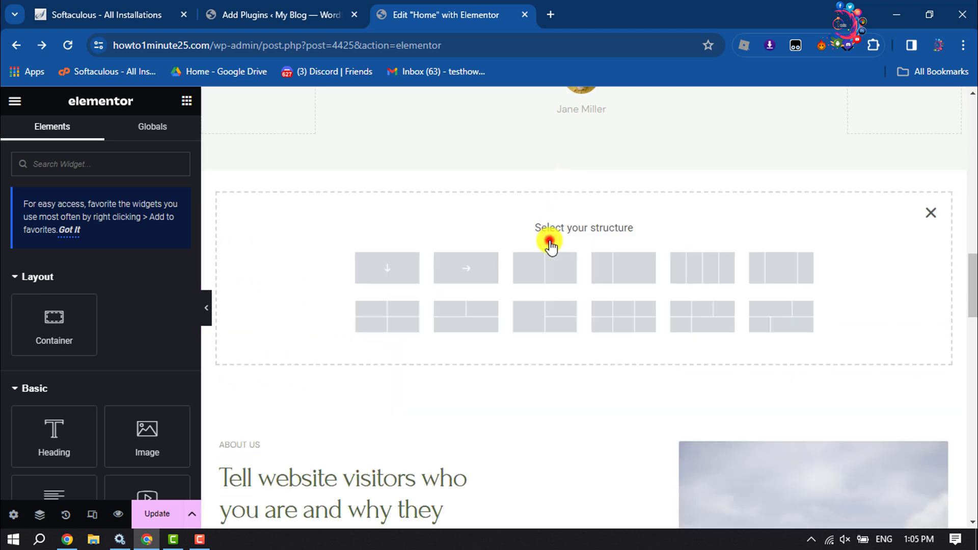
pyautogui.click(392, 269)
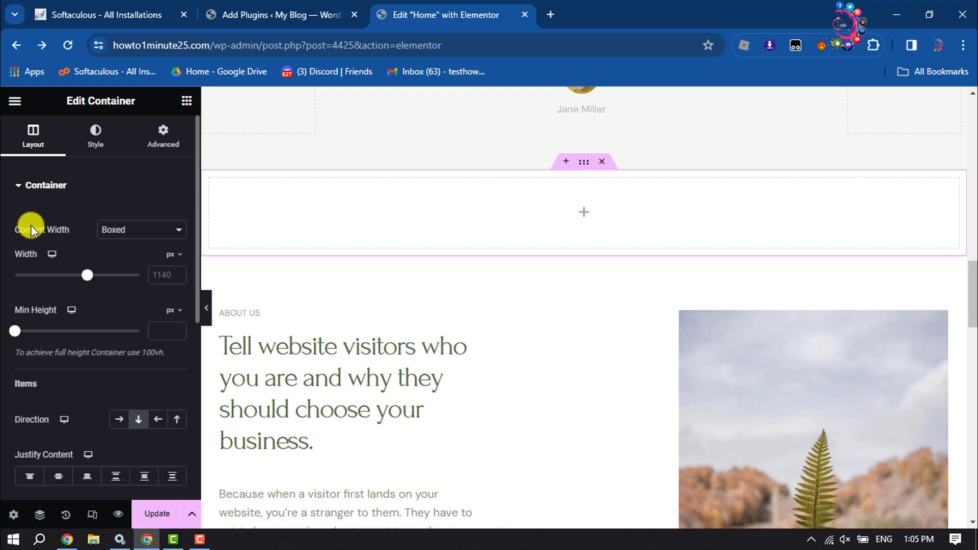
pyautogui.click(136, 229)
pyautogui.click(133, 257)
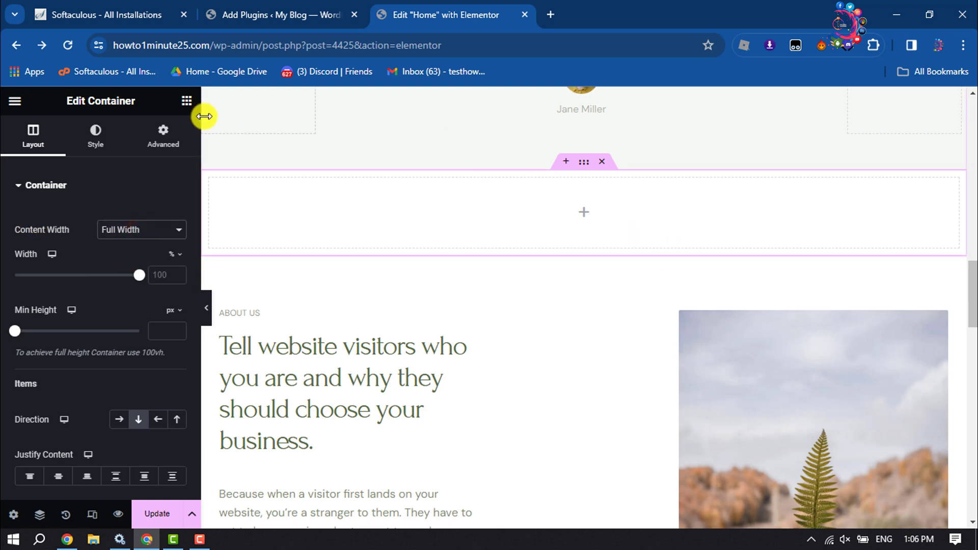
# Search widgets for 'slider' and drop the MA Image Carousel into the empty container
pyautogui.click(186, 104)
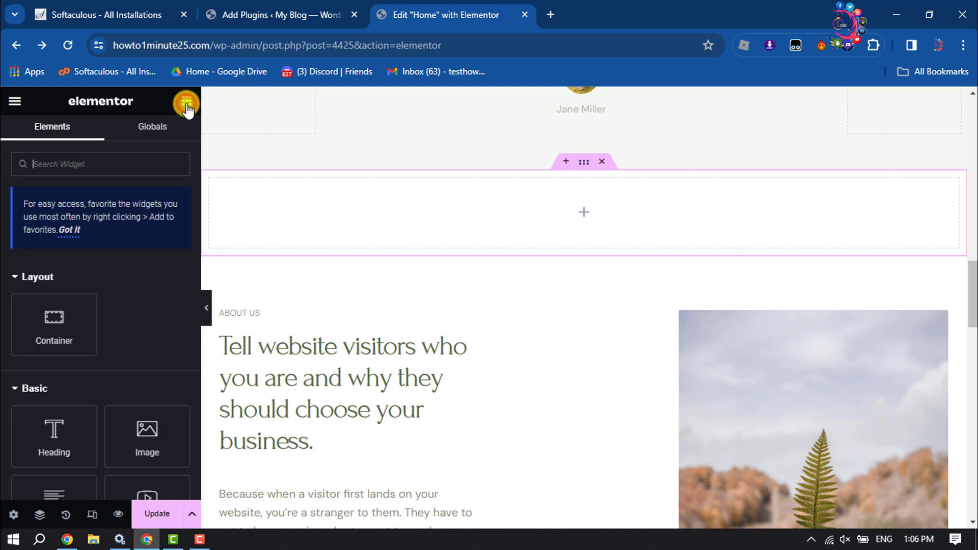
pyautogui.click(130, 164)
pyautogui.write('s')
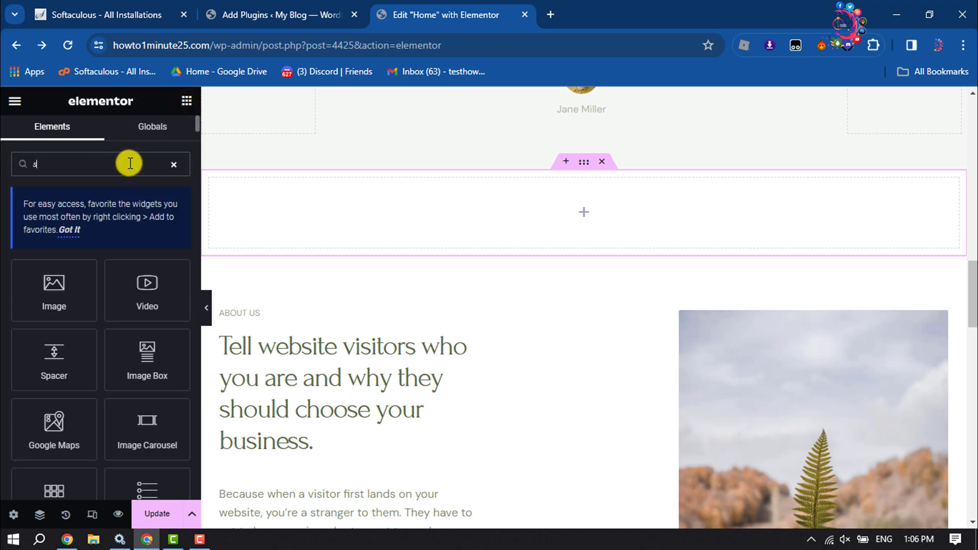
pyautogui.write('lider')
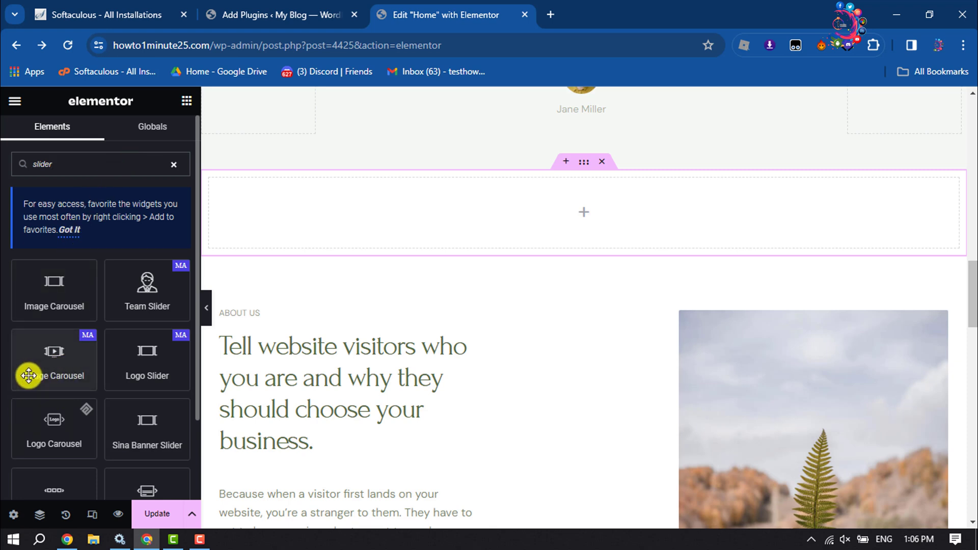
pyautogui.moveTo(37, 367); pyautogui.dragTo(592, 210)
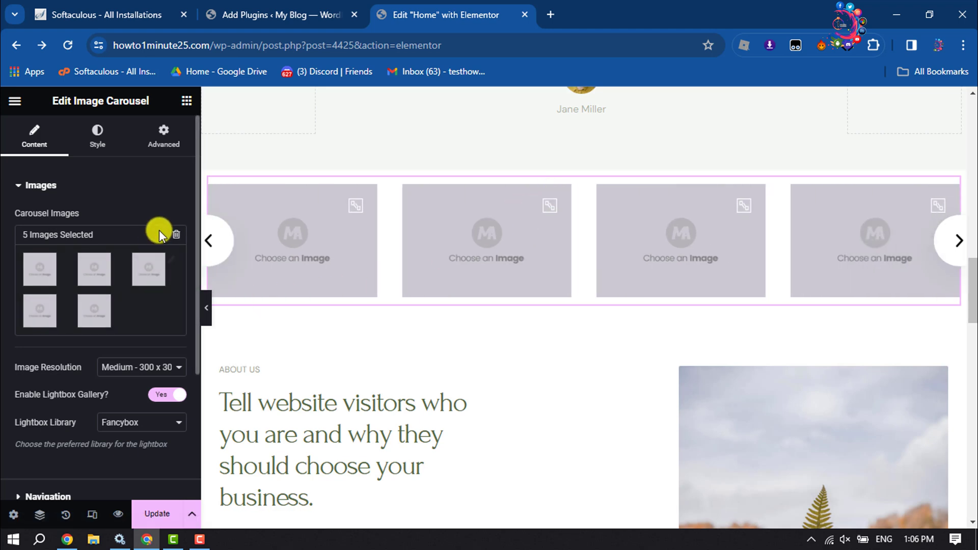
# Replace the placeholder images with a gallery of the Summer Fashion Sale and Perfect Pizza banners
pyautogui.click(176, 238)
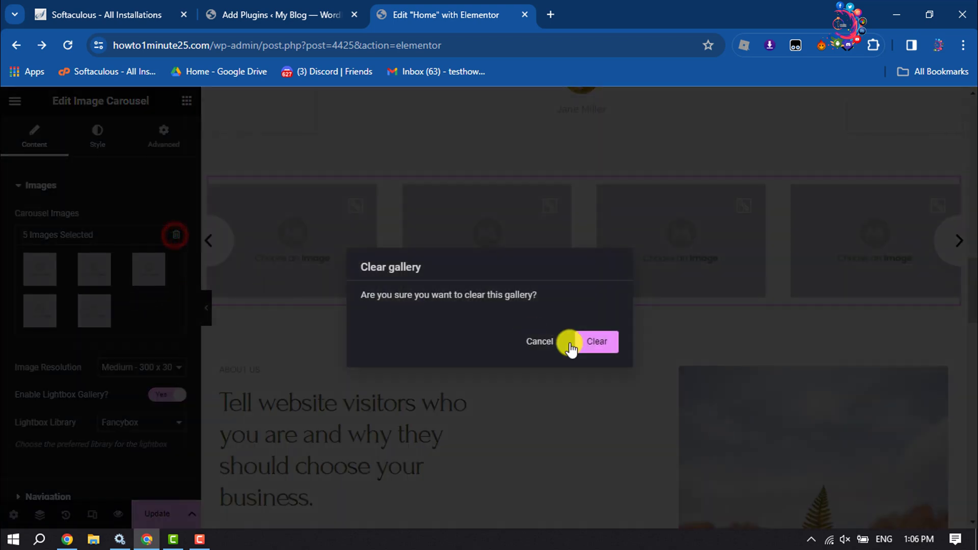
pyautogui.click(594, 343)
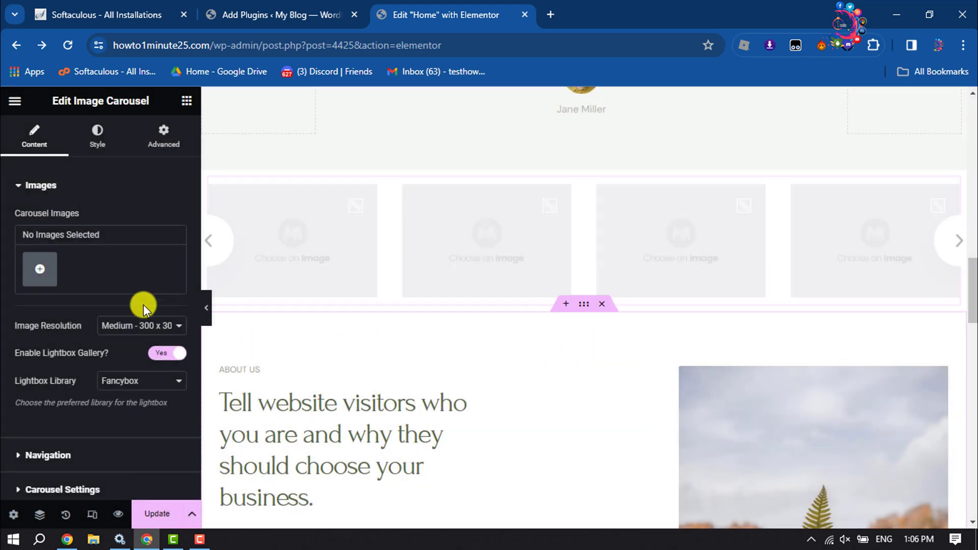
pyautogui.click(41, 281)
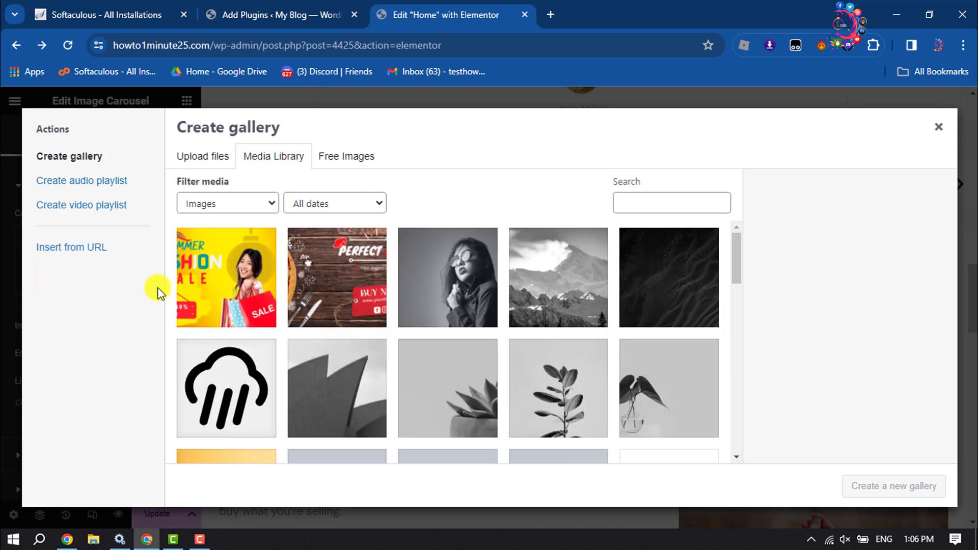
pyautogui.click(262, 288)
pyautogui.click(332, 289)
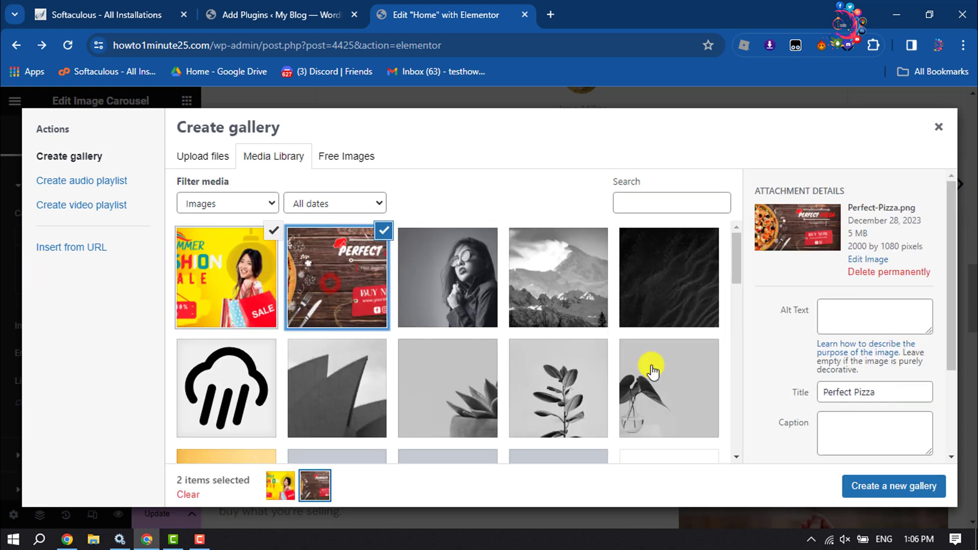
pyautogui.click(880, 490)
pyautogui.click(881, 492)
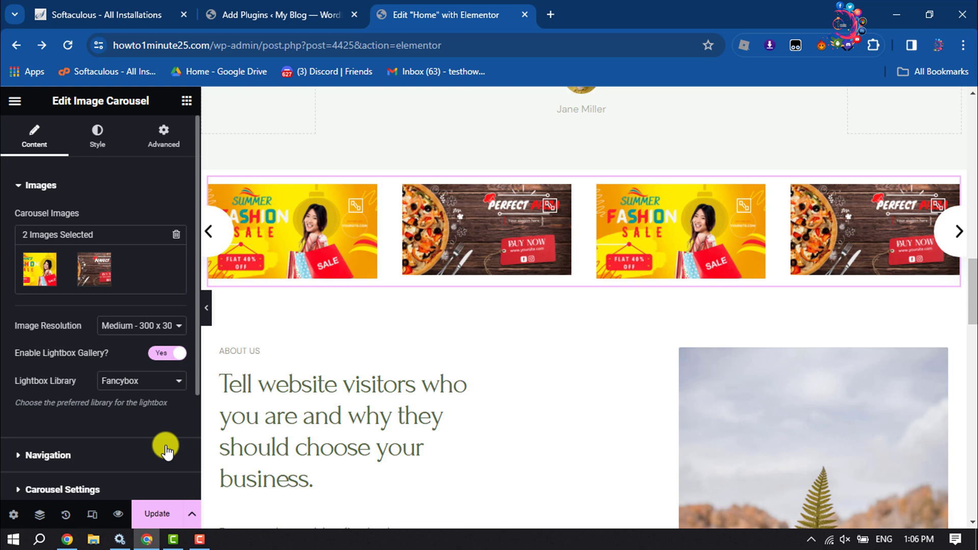
pyautogui.scroll(-2, 135, 467)
pyautogui.scroll(-2, 135, 466)
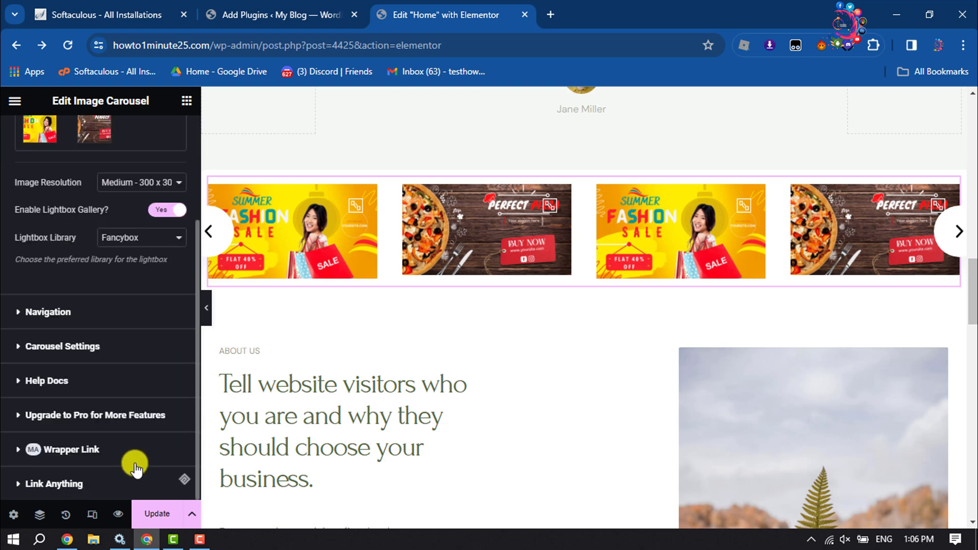
pyautogui.scroll(5, 41, 275)
# Set the carousel to show one slide per view
pyautogui.click(22, 190)
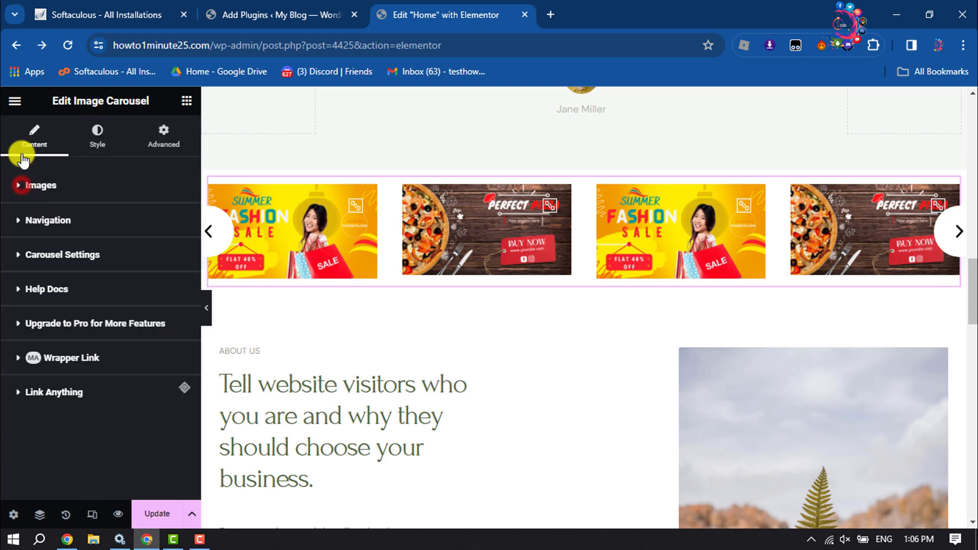
pyautogui.click(19, 261)
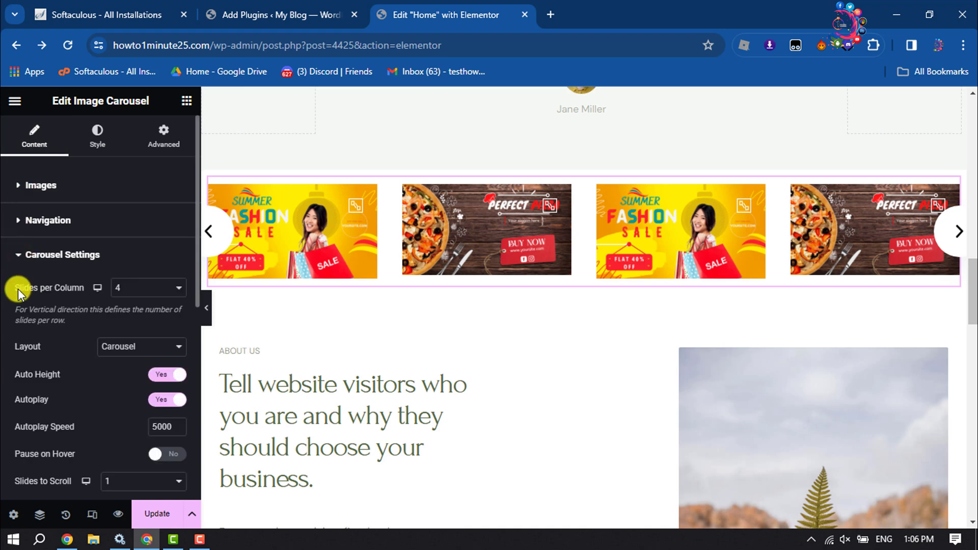
pyautogui.click(177, 289)
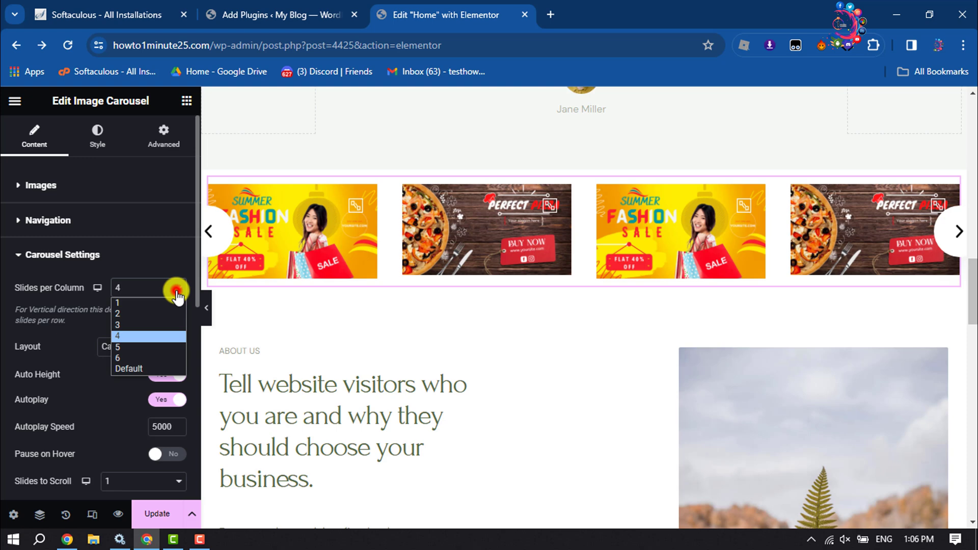
pyautogui.click(148, 304)
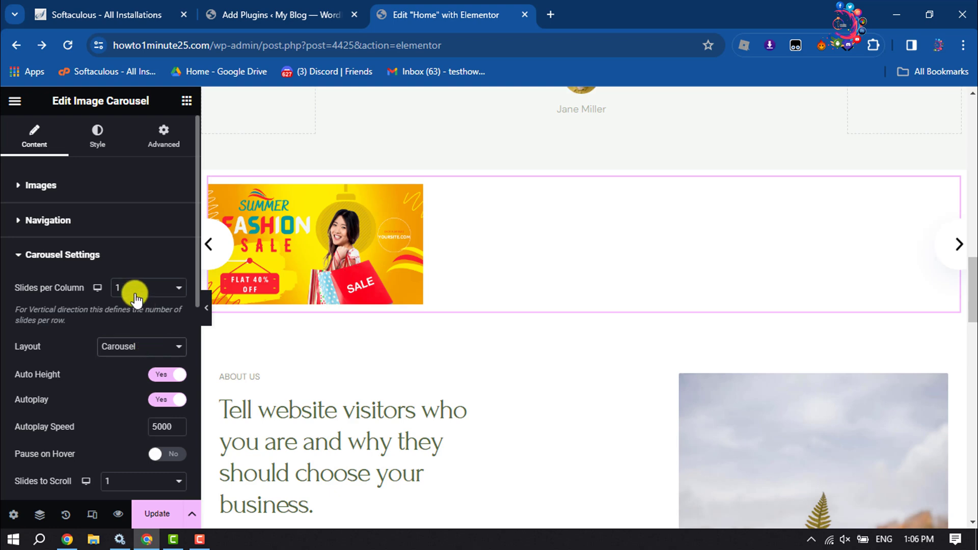
# Set the carousel image resolution to full size
pyautogui.click(16, 255)
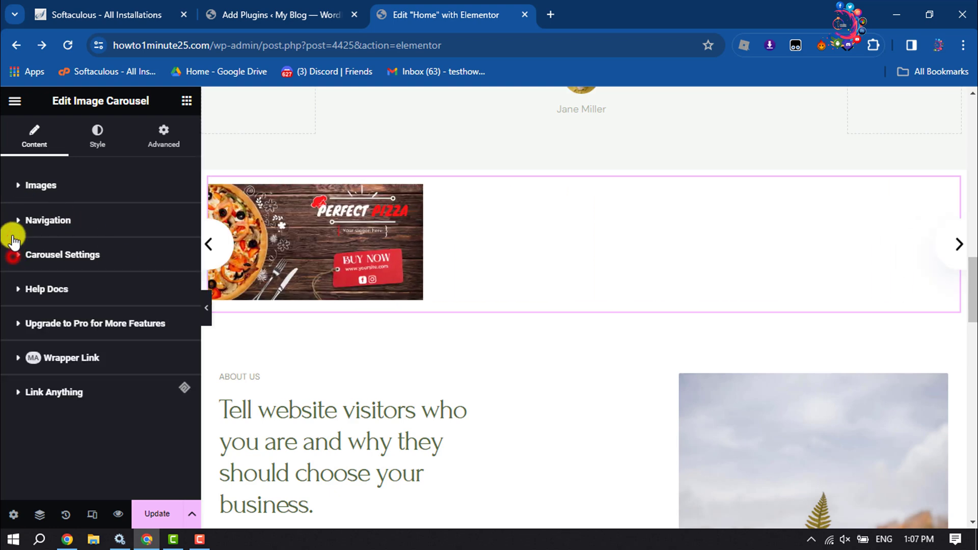
pyautogui.click(17, 184)
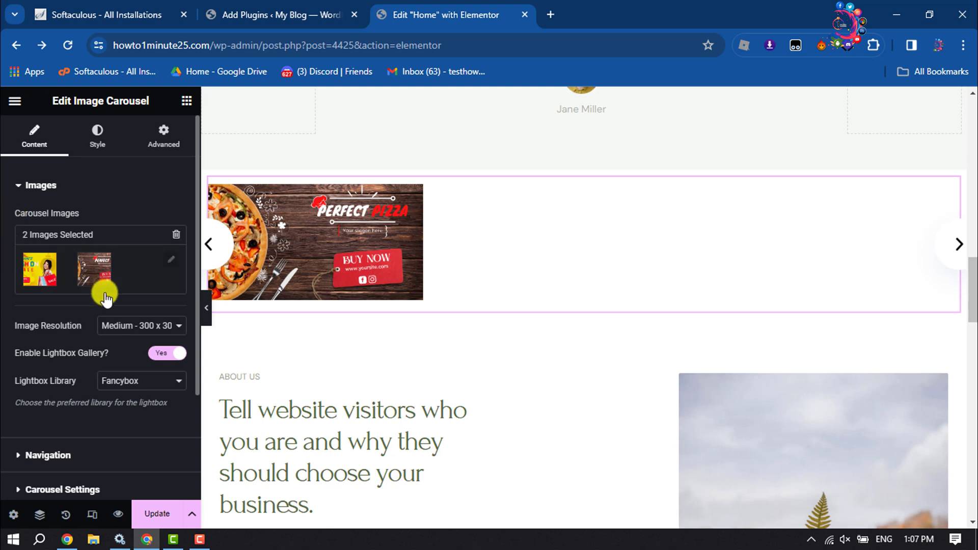
pyautogui.click(138, 325)
pyautogui.click(115, 453)
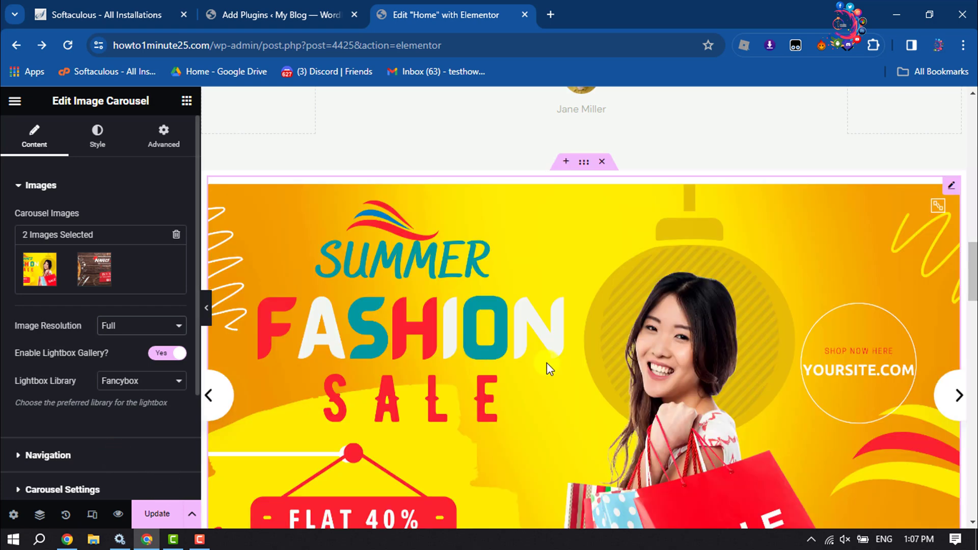
pyautogui.scroll(-3, 547, 363)
pyautogui.scroll(1, 547, 362)
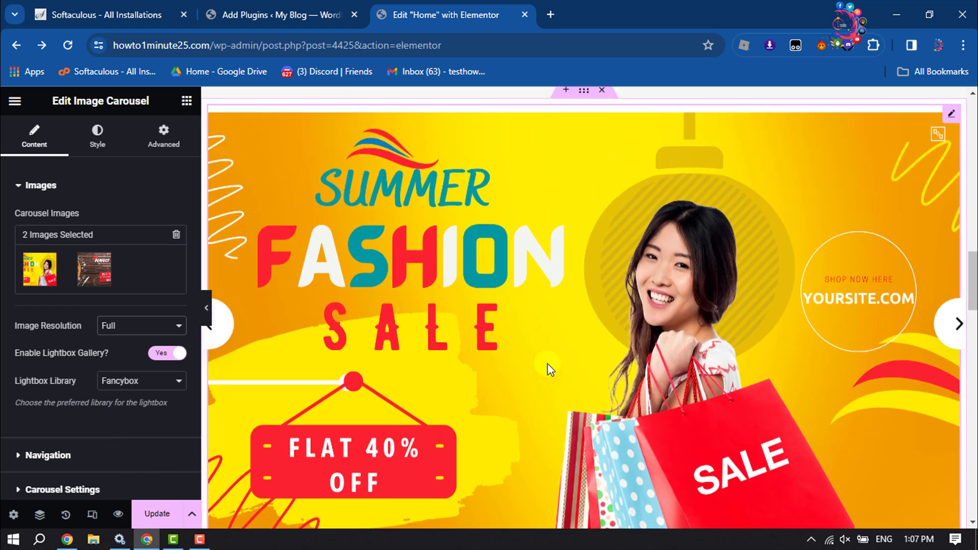
pyautogui.click(547, 363)
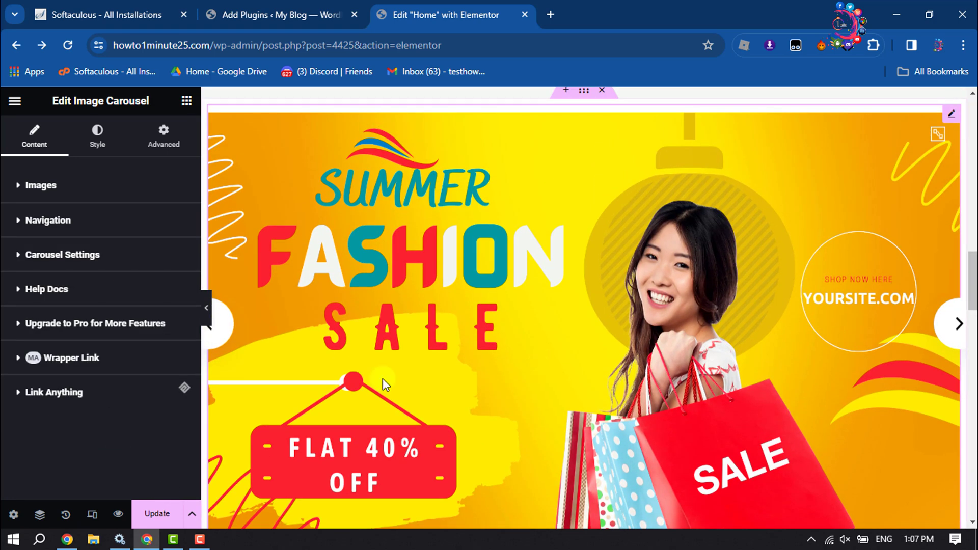
# Turn off Auto Height, set Custom Height to 459 px, and set Pause on Hover to No
pyautogui.click(15, 257)
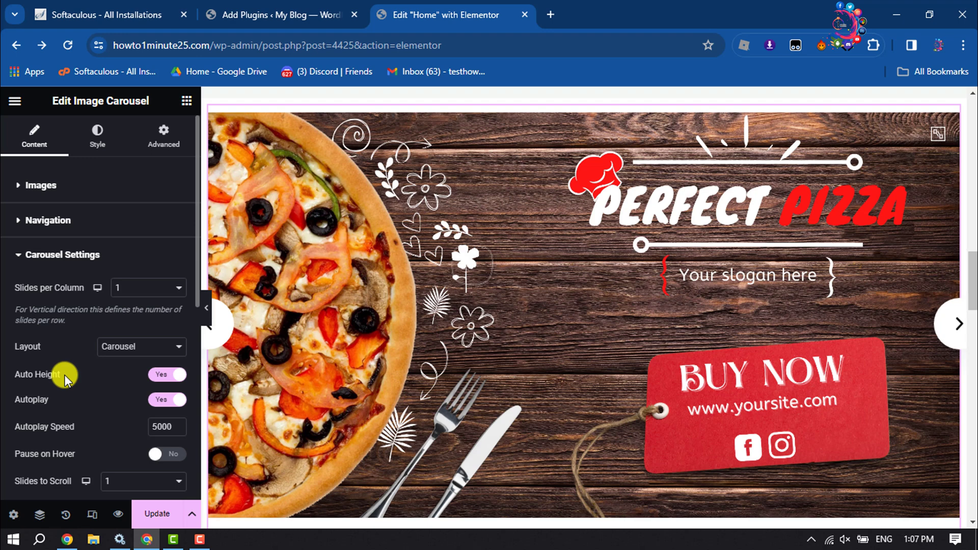
pyautogui.click(164, 375)
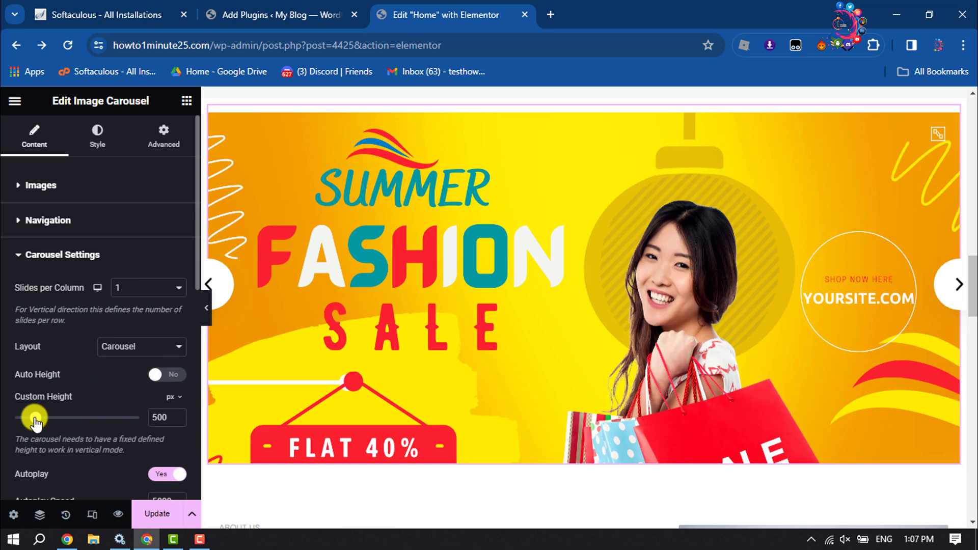
pyautogui.moveTo(34, 423); pyautogui.dragTo(33, 429)
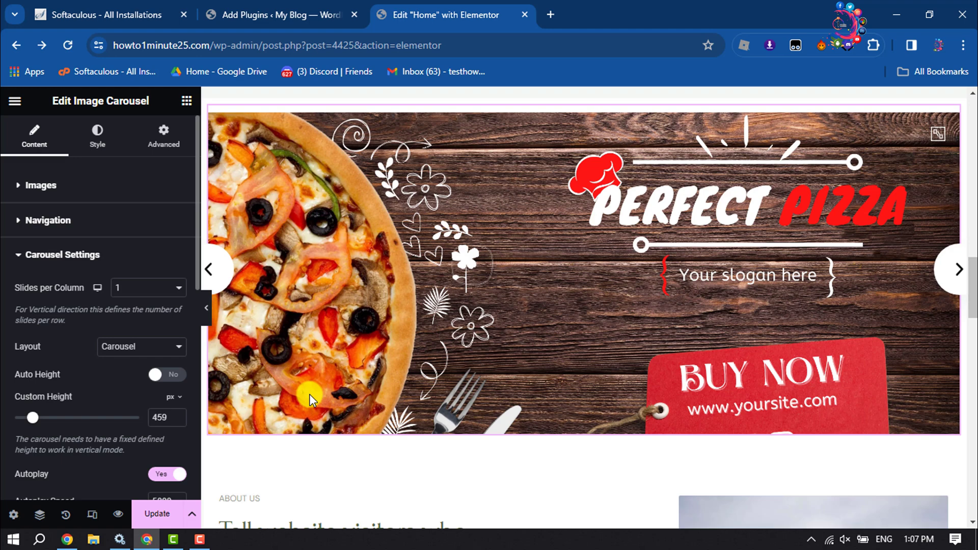
pyautogui.scroll(-3, 35, 275)
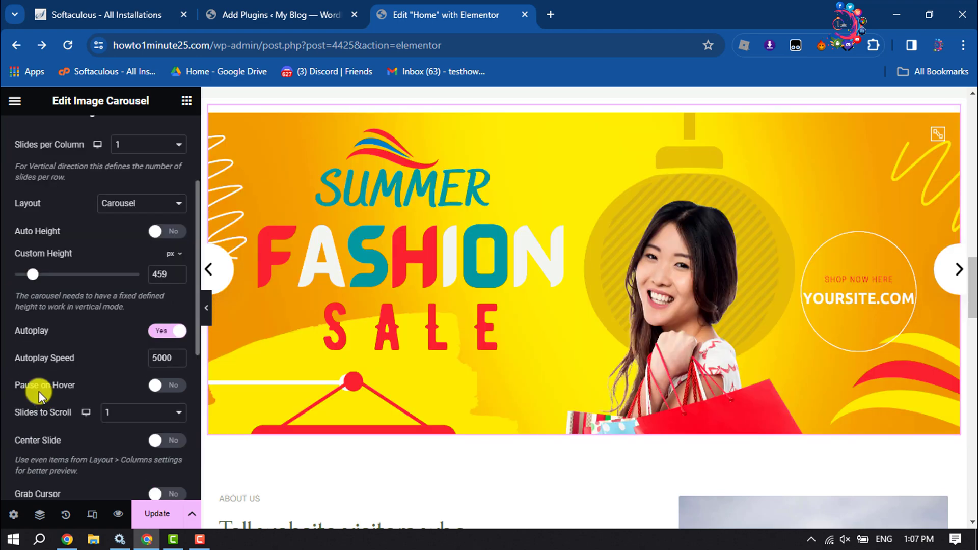
pyautogui.click(163, 386)
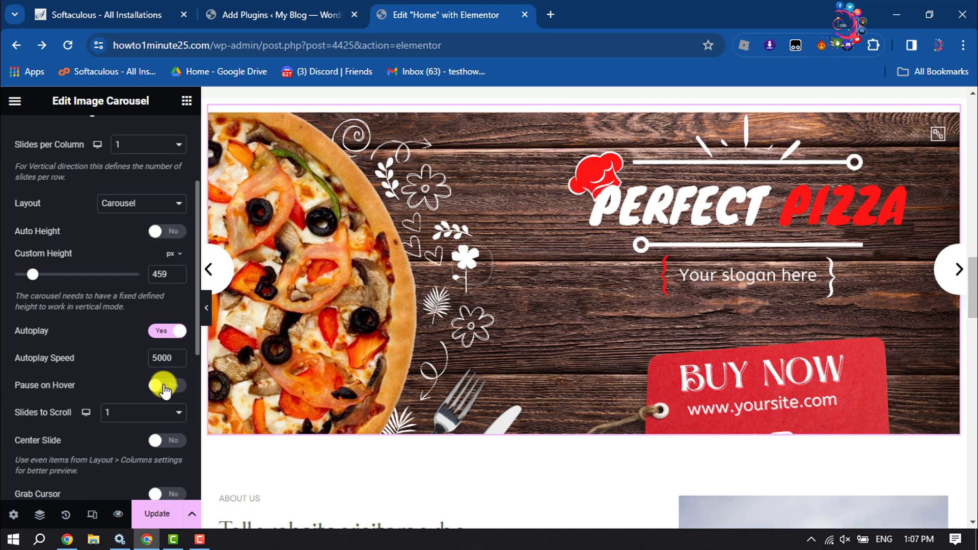
pyautogui.scroll(-3, 163, 387)
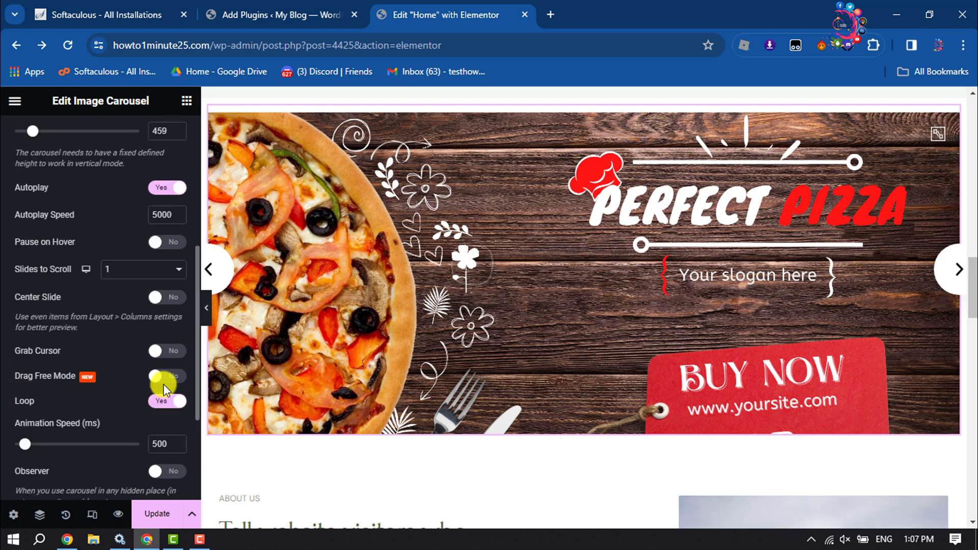
pyautogui.scroll(-2, 157, 394)
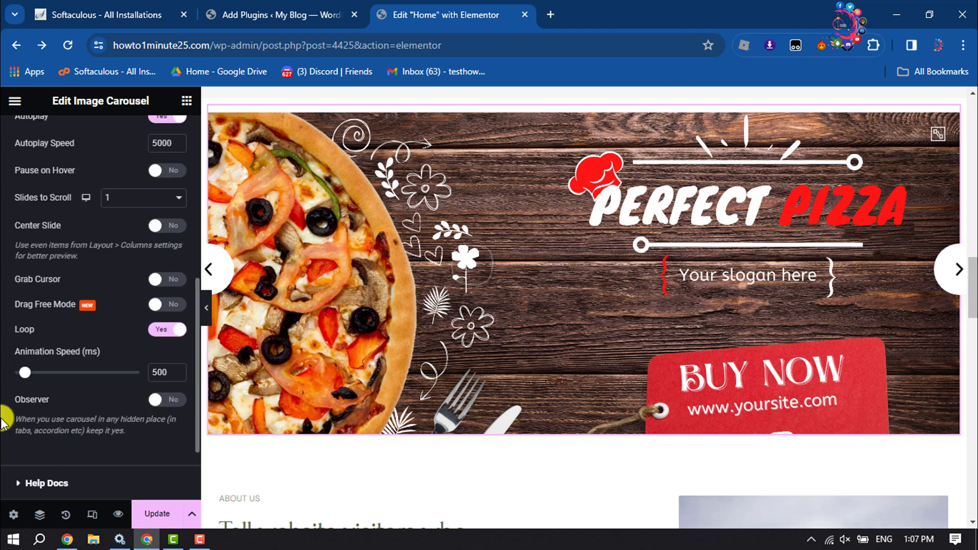
pyautogui.scroll(-2, 158, 381)
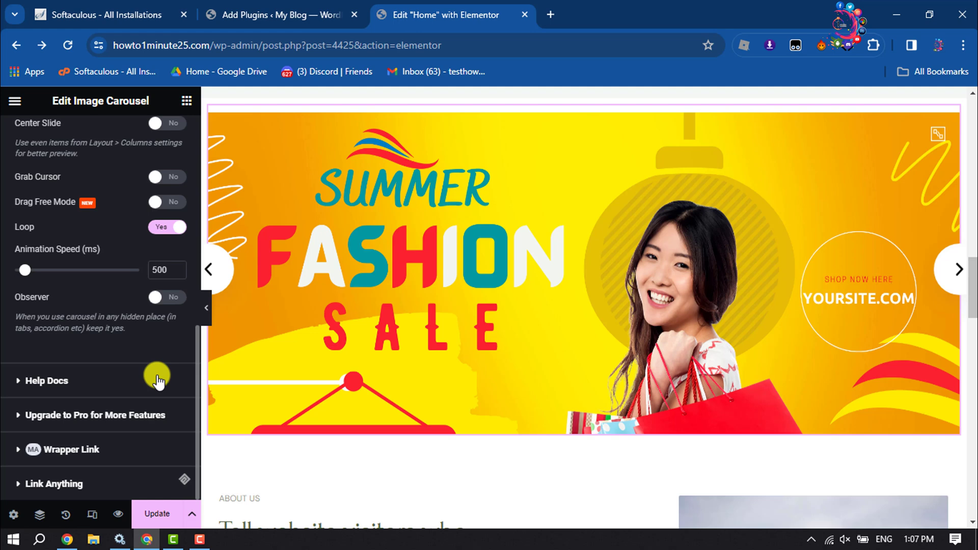
pyautogui.scroll(10, 156, 380)
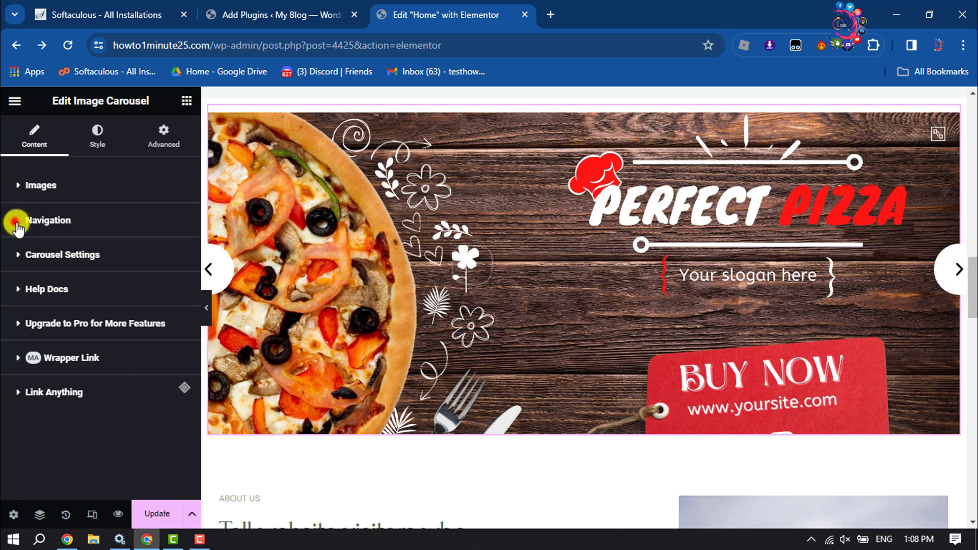
# Advance the carousel a slide and try the Dots and Progress Bar navigation types
pyautogui.click(15, 222)
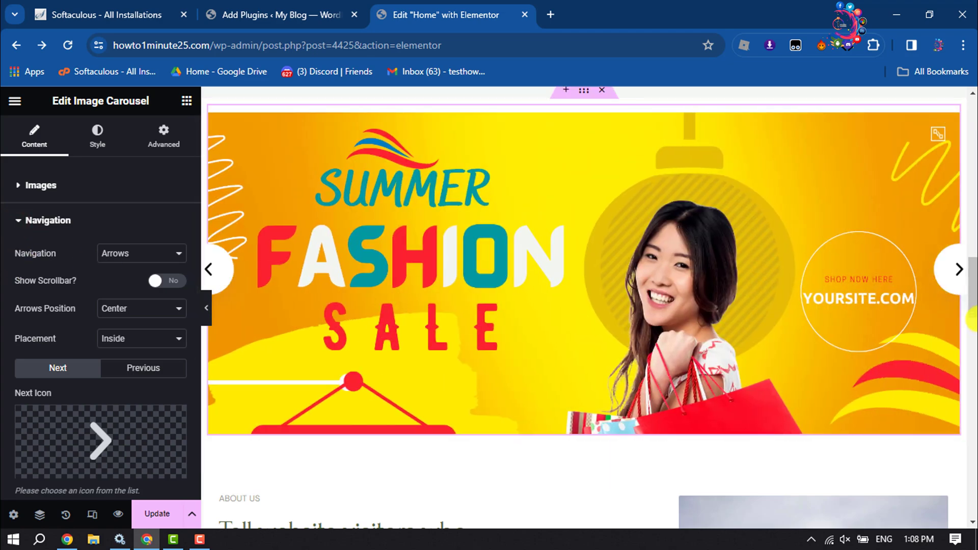
pyautogui.click(950, 280)
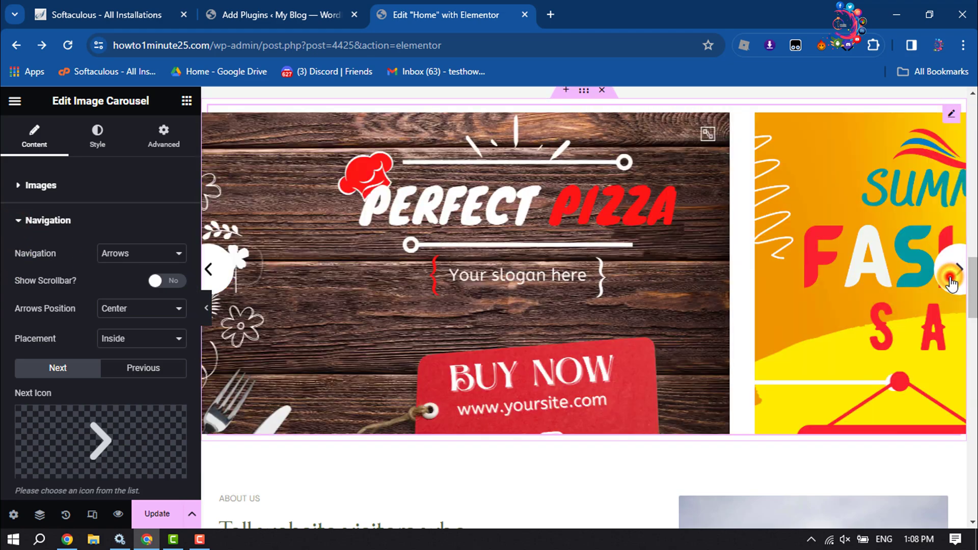
pyautogui.click(950, 282)
pyautogui.click(135, 254)
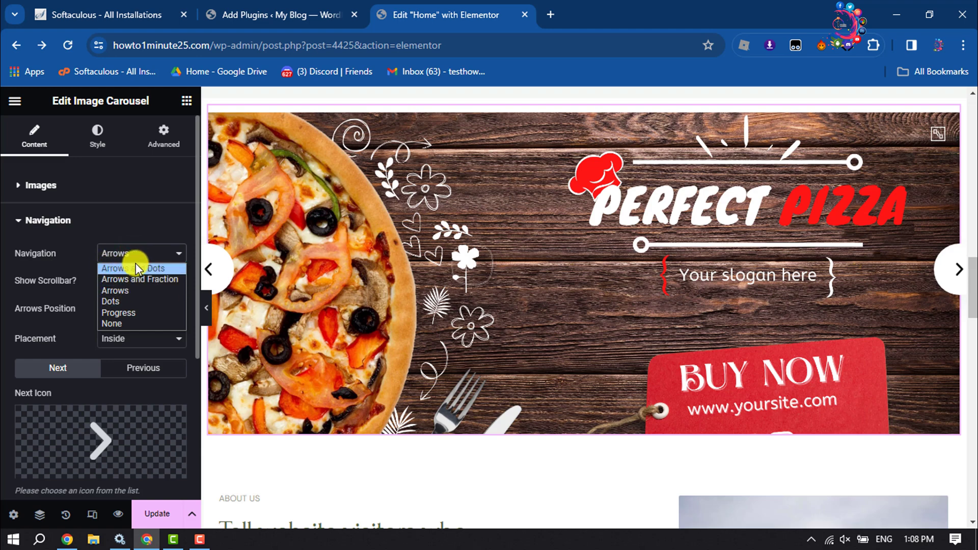
pyautogui.click(127, 303)
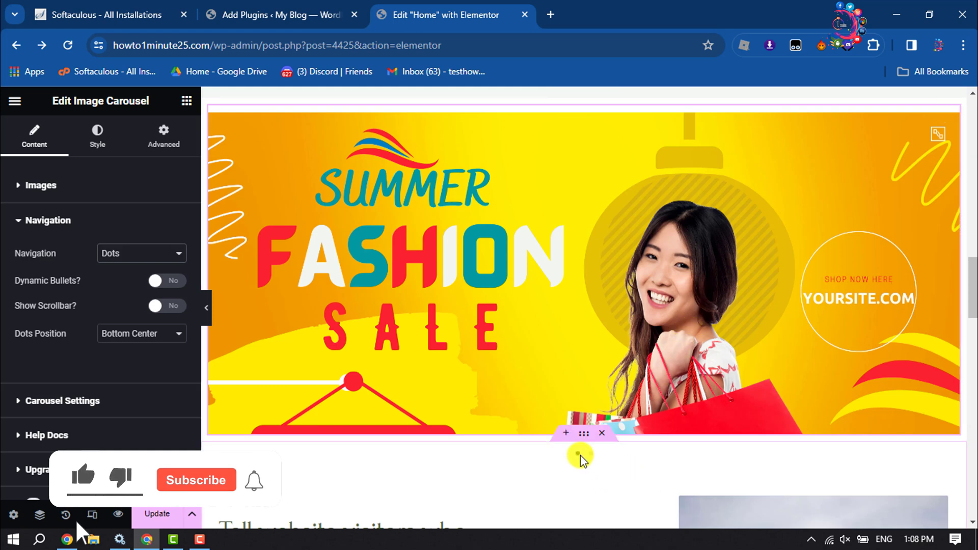
pyautogui.click(140, 253)
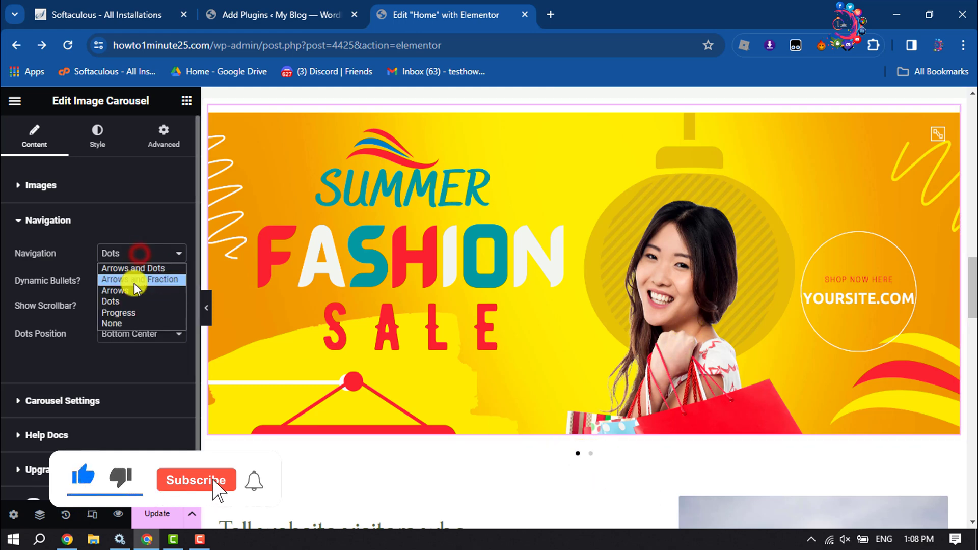
pyautogui.click(127, 312)
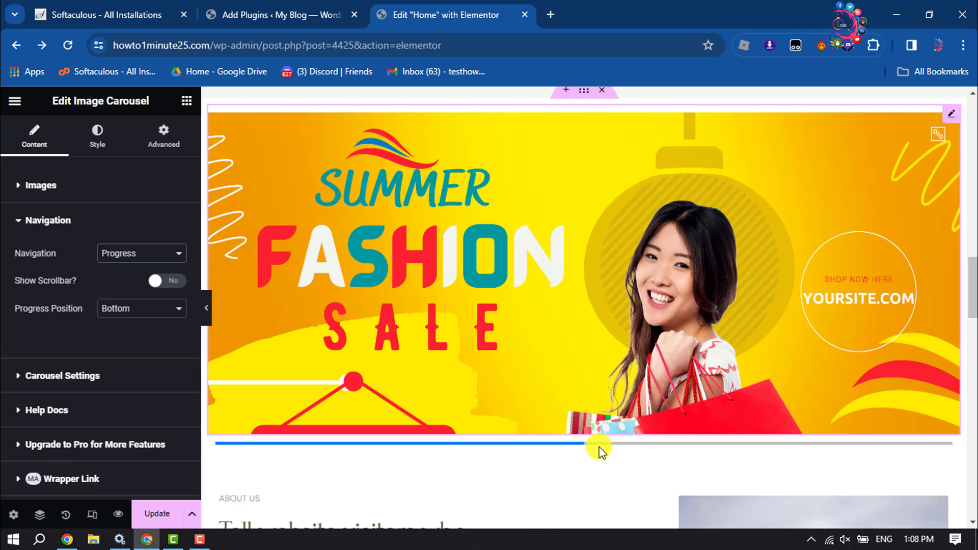
# Try Arrows and Dots, then settle on dots-only navigation at Bottom Center
pyautogui.click(151, 227)
pyautogui.click(148, 255)
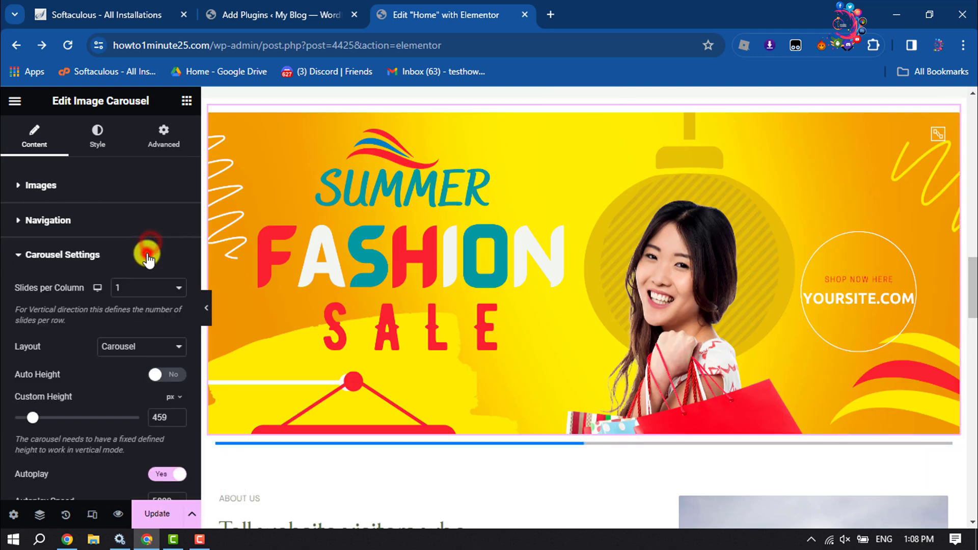
pyautogui.click(28, 222)
pyautogui.click(127, 253)
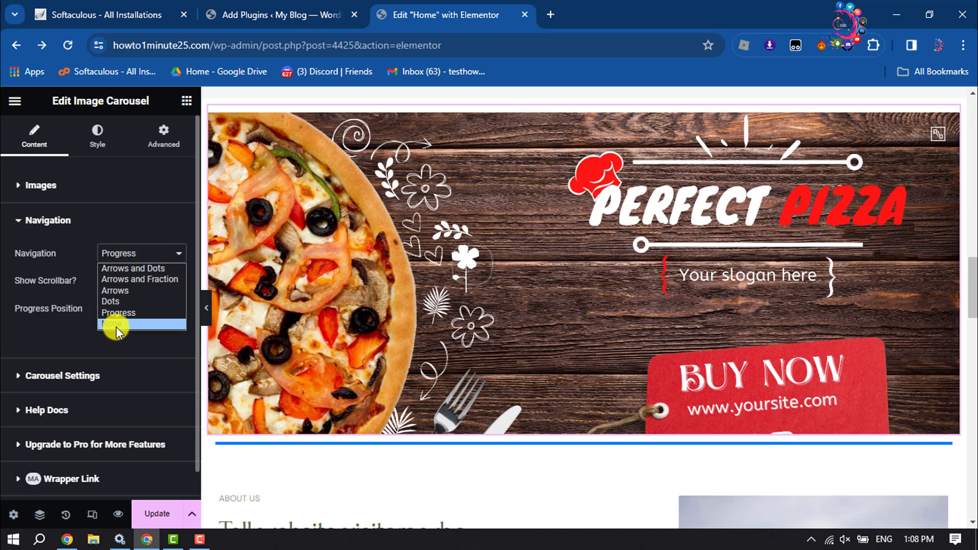
pyautogui.click(122, 268)
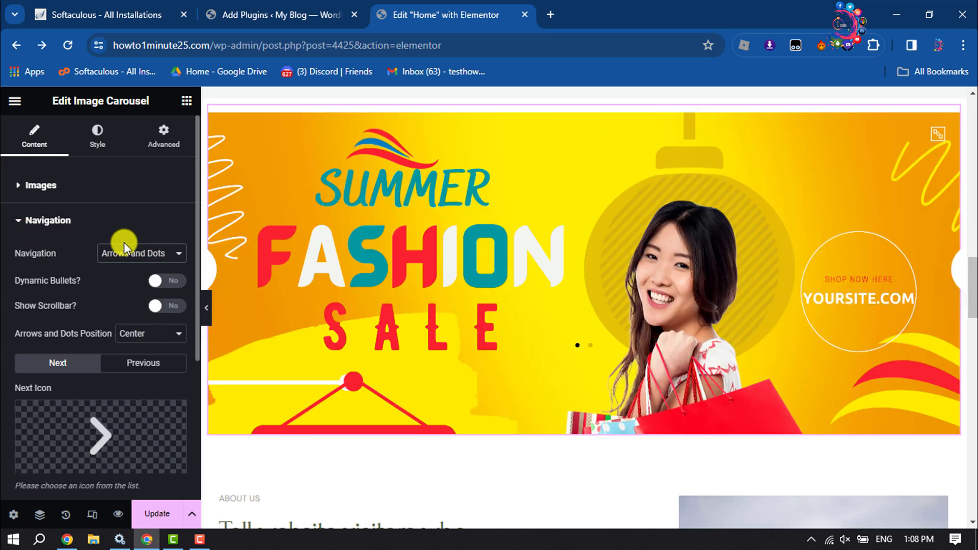
pyautogui.click(125, 248)
pyautogui.click(121, 301)
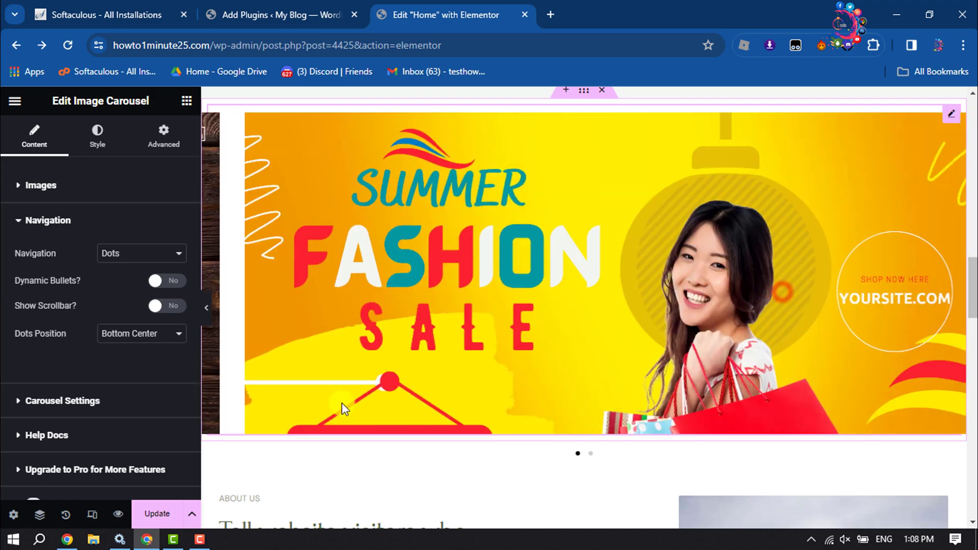
# Preview the unsaved changes and scroll down to the two-slide carousel with its dots
pyautogui.click(118, 515)
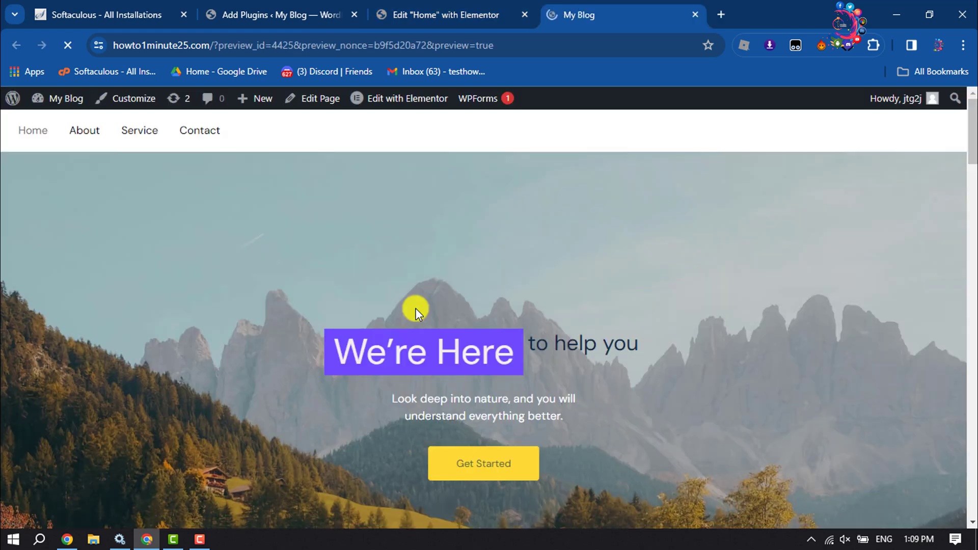
pyautogui.scroll(-15, 418, 308)
pyautogui.scroll(-5, 435, 306)
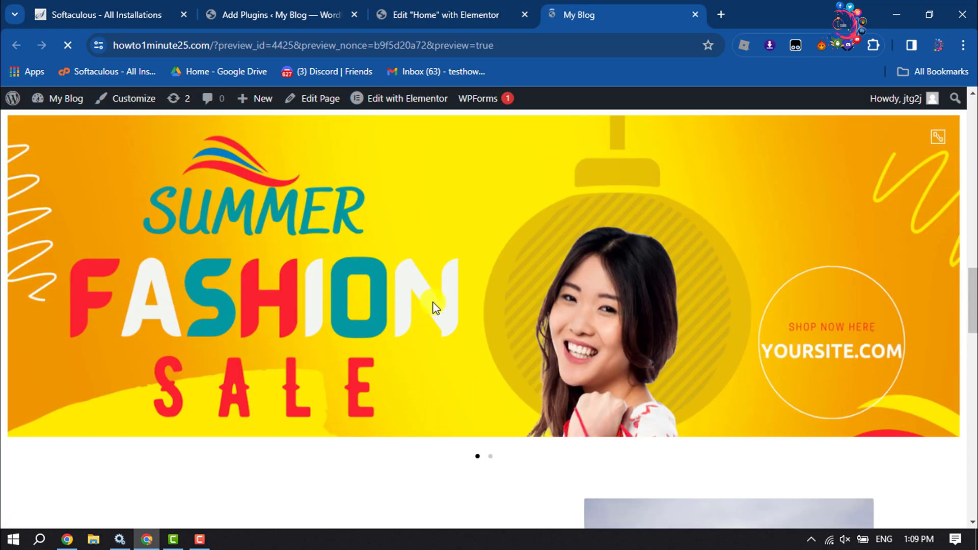
pyautogui.scroll(-1, 435, 308)
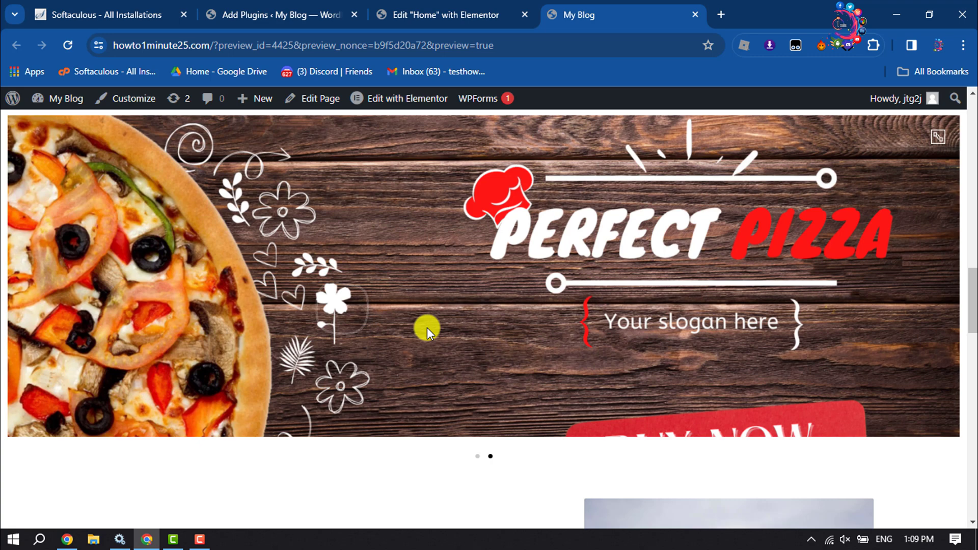
pyautogui.scroll(1, 451, 374)
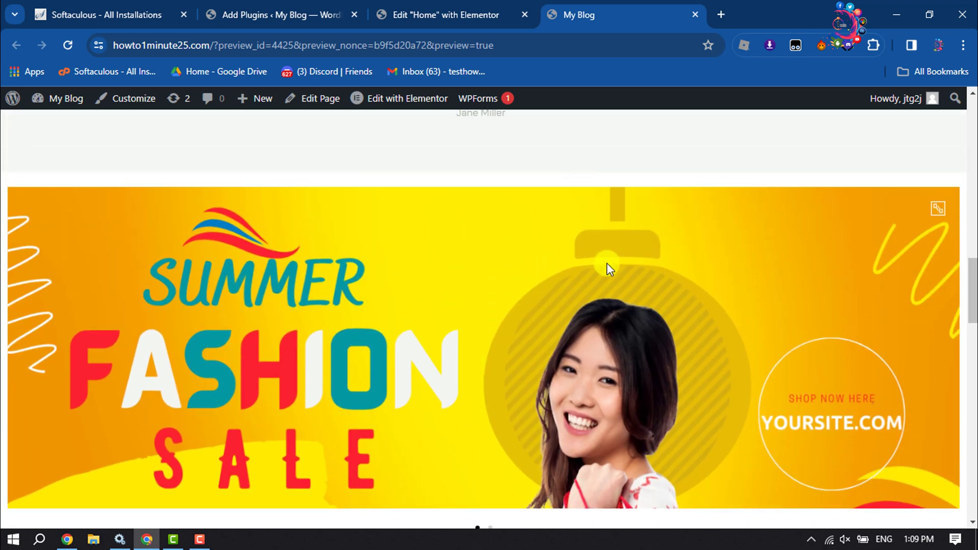
pyautogui.scroll(-1, 607, 263)
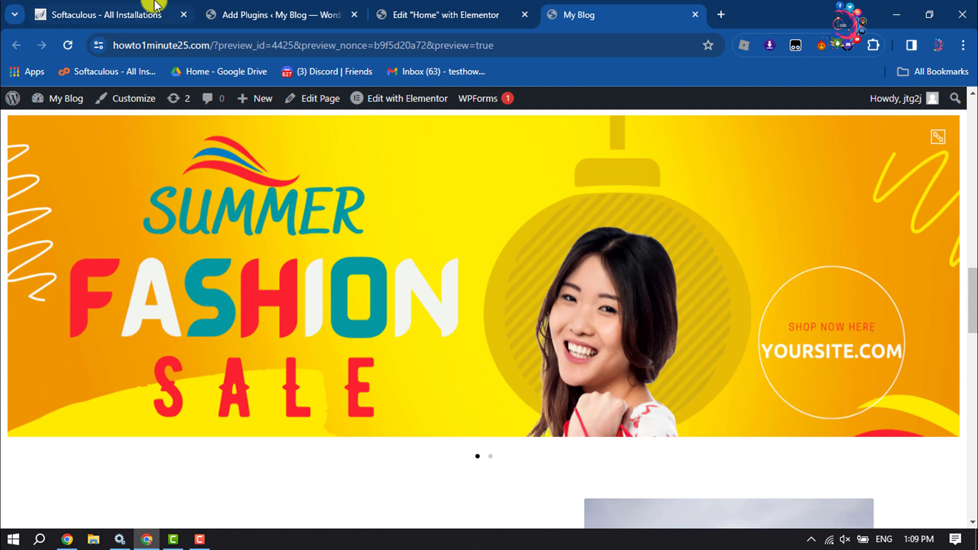
# Return to the Elementor editor and expand the carousel's Images section showing both images
pyautogui.click(467, 9)
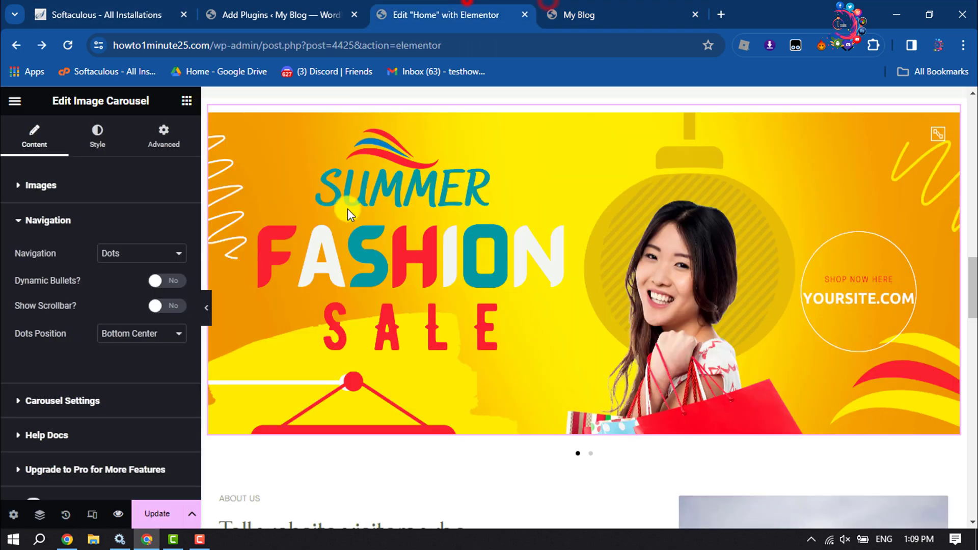
pyautogui.click(41, 196)
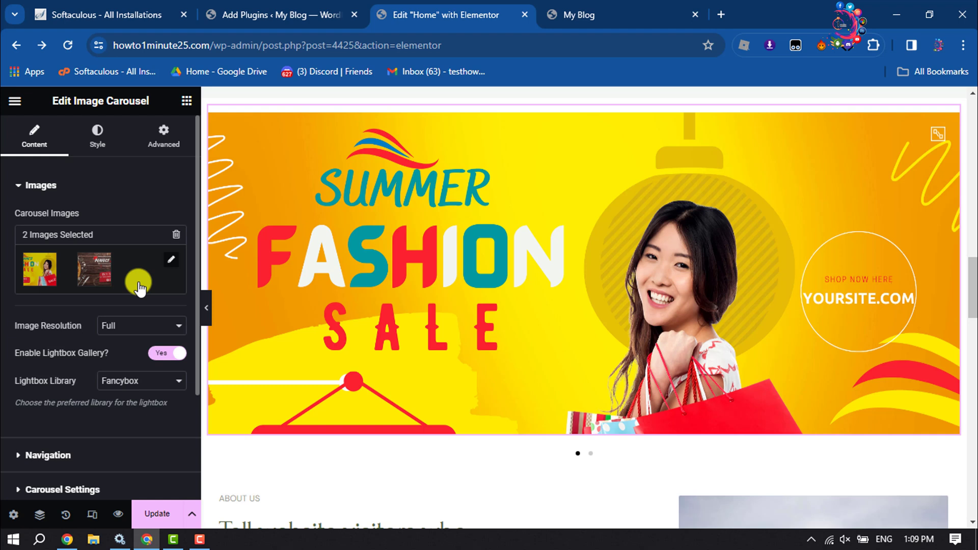